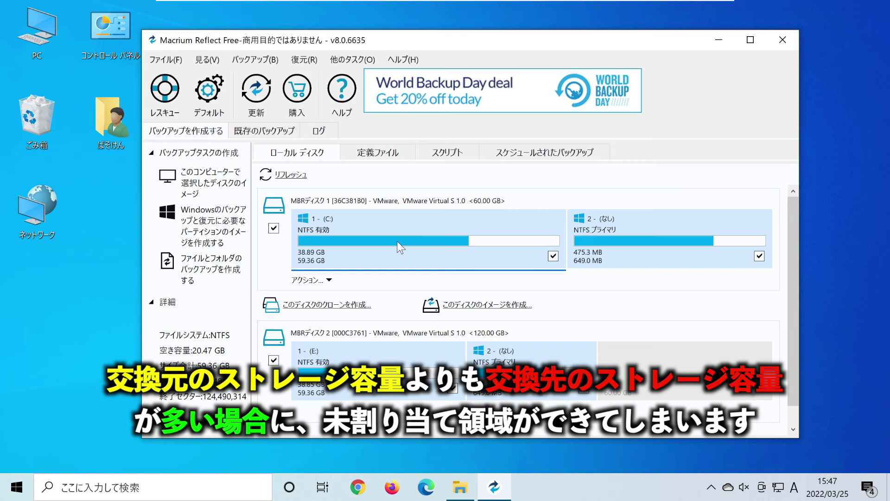
- Examine the partitions and unallocated space on the 120 GB clone disk in Macrium Reflect's local disk list
left_click_drag(418, 39, 435, 35)
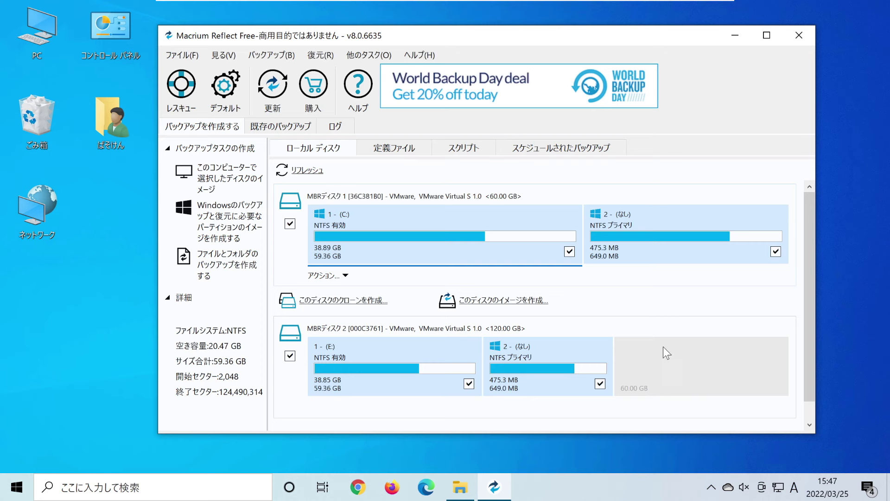
left_click(706, 367)
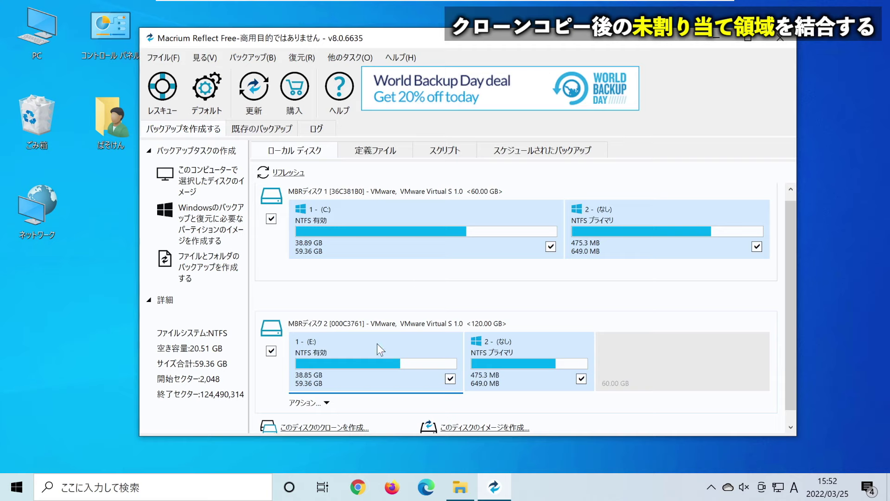
scroll(401, 366, "down", 1)
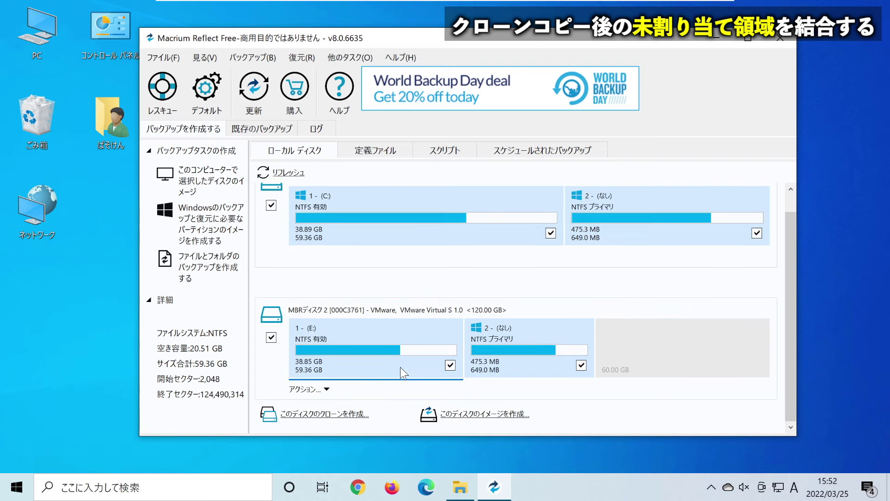
scroll(408, 364, "up", 2)
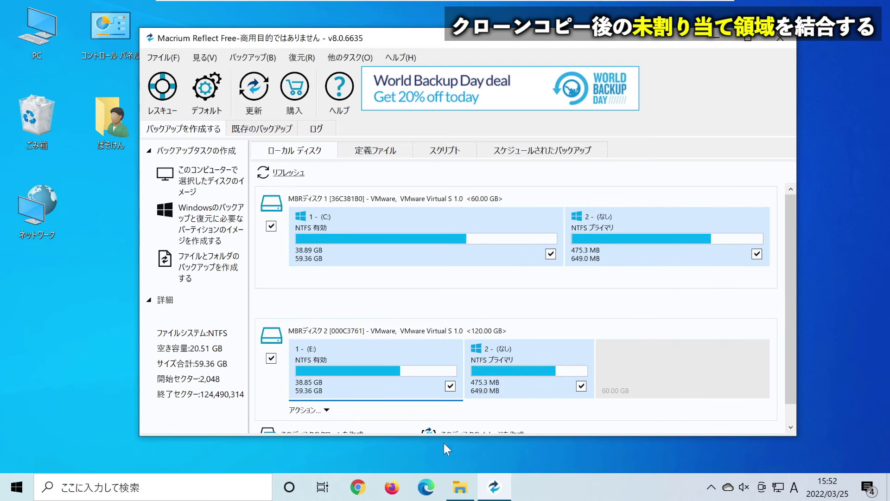
- Check the capacity of drive E in File Explorer and compare it with disk 2's layout in Macrium Reflect
left_click(464, 429)
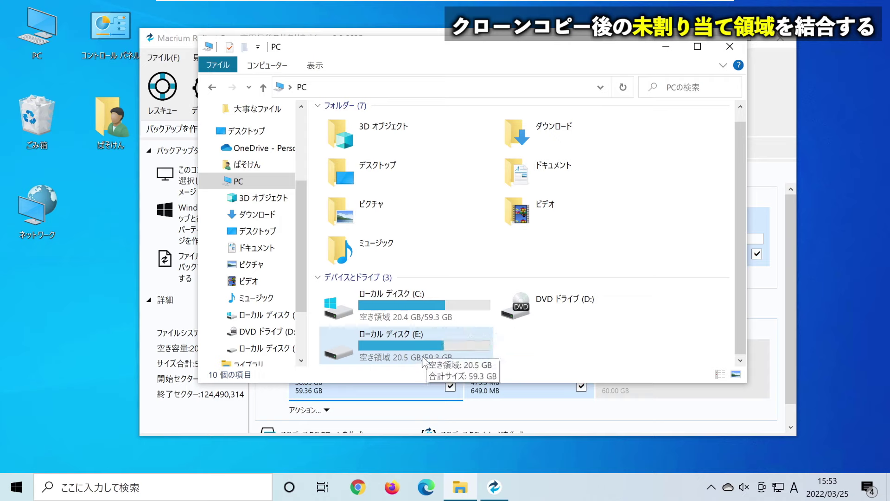
left_click(672, 48)
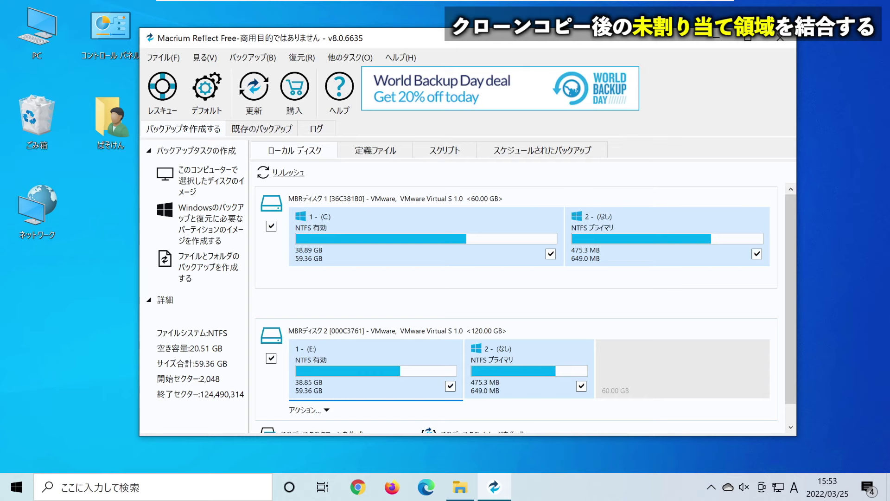
scroll(511, 353, "down", 1)
left_click(90, 413)
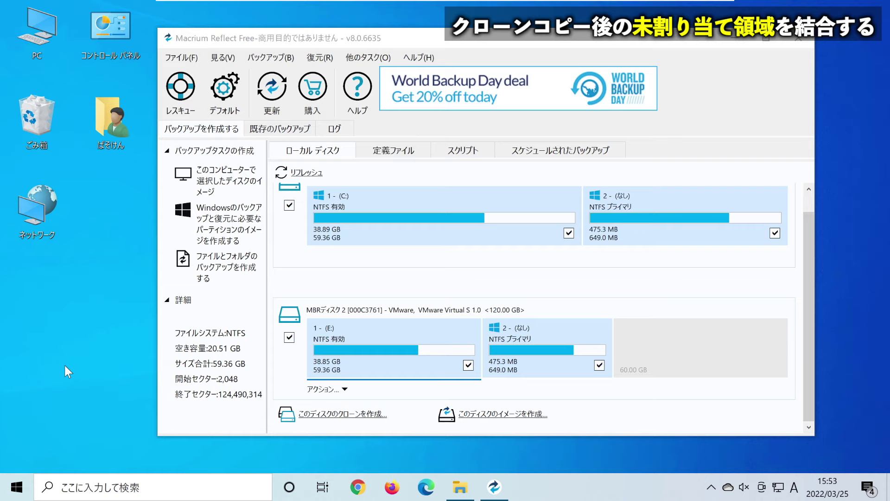
- Open Windows Disk Management and examine disk 0 and the recovery partition on disk 1
right_click(21, 496)
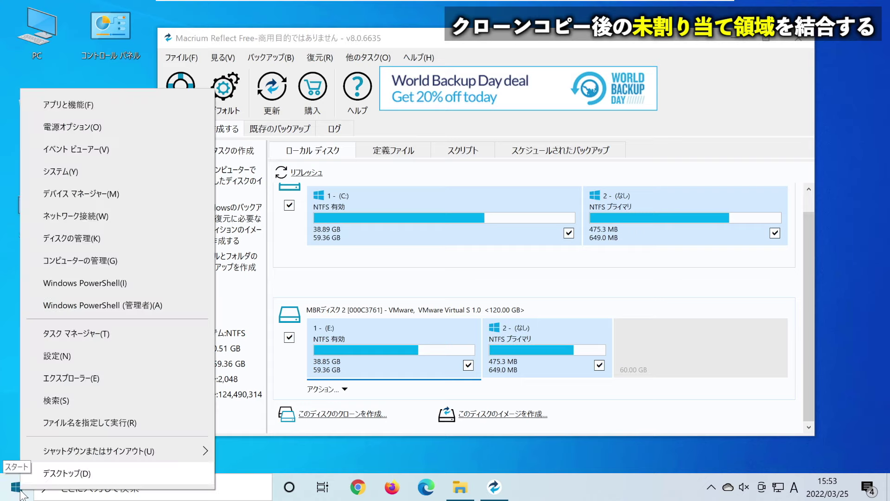
left_click(77, 239)
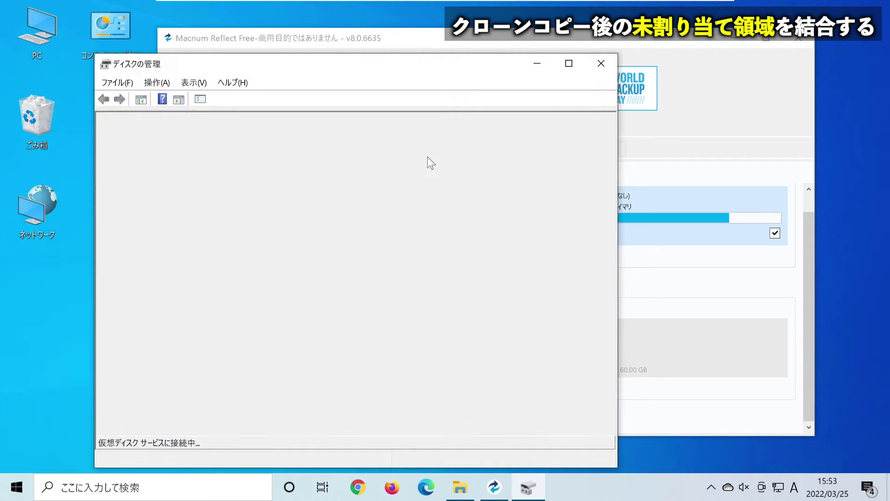
left_click_drag(366, 65, 427, 32)
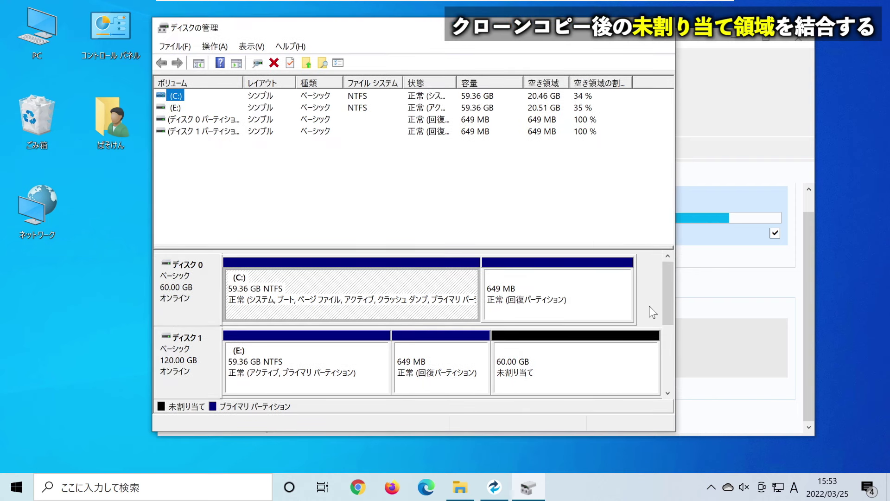
left_click(184, 292)
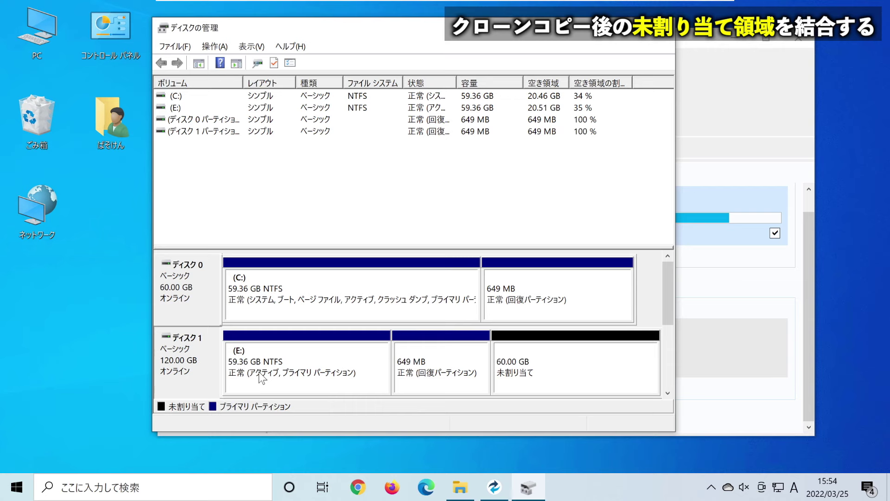
left_click(395, 384)
- Recheck drive E in File Explorer, then select disk 1's unallocated area in Disk Management and widen the window
left_click(460, 487)
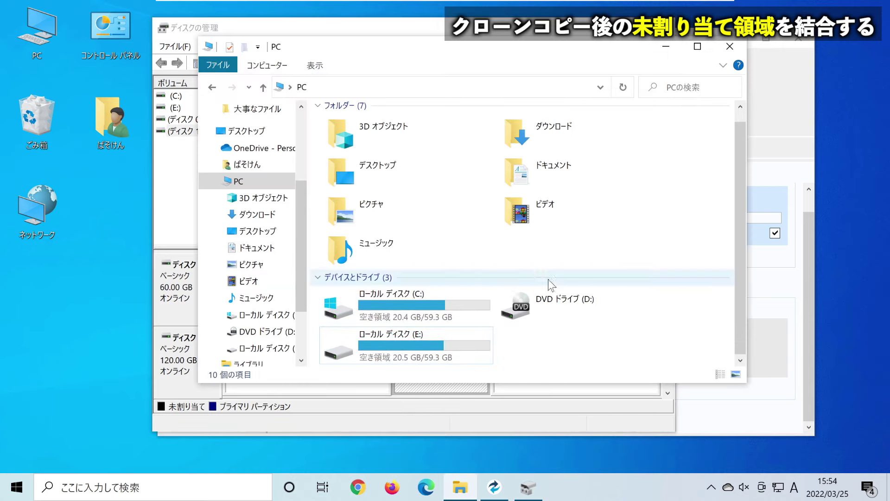
left_click(666, 46)
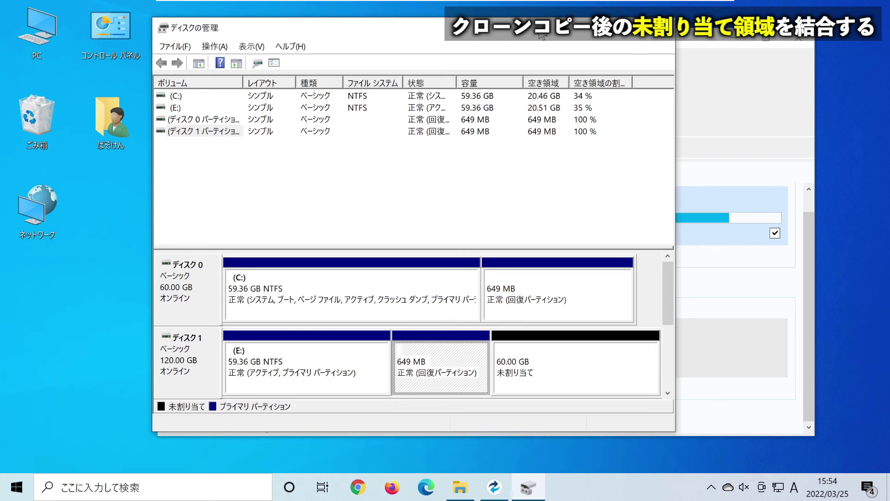
left_click_drag(541, 35, 533, 36)
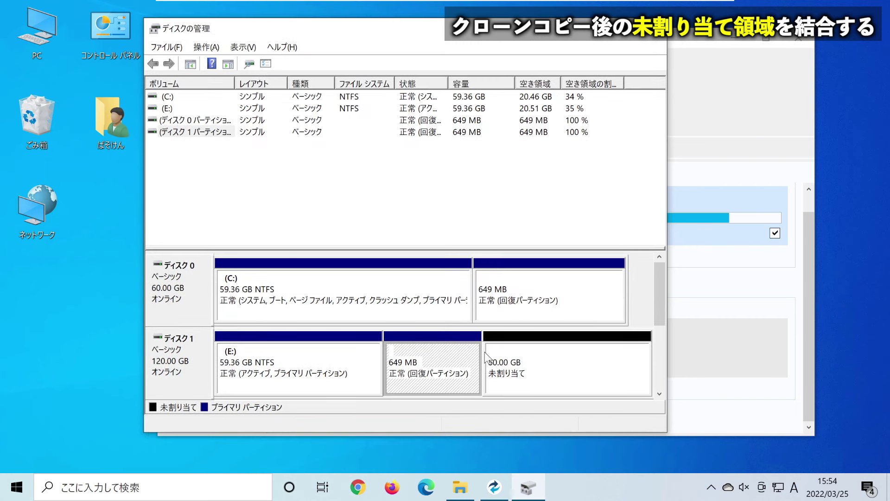
left_click(523, 376)
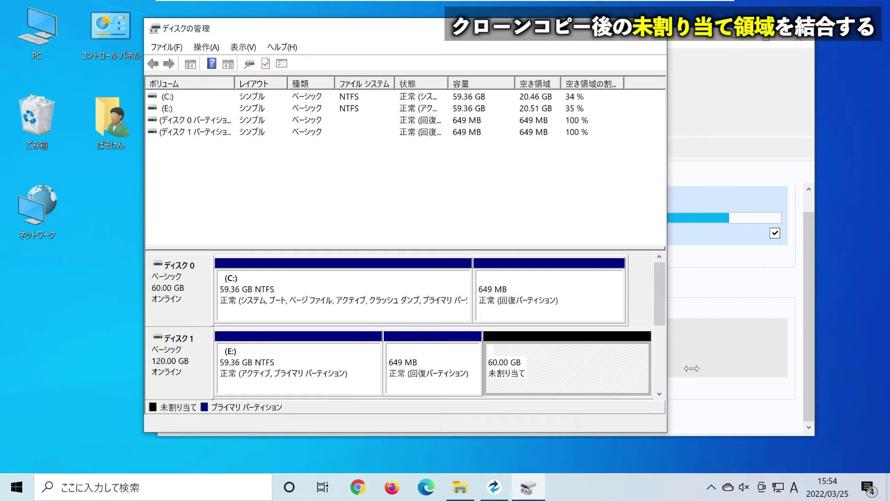
left_click_drag(692, 368, 776, 369)
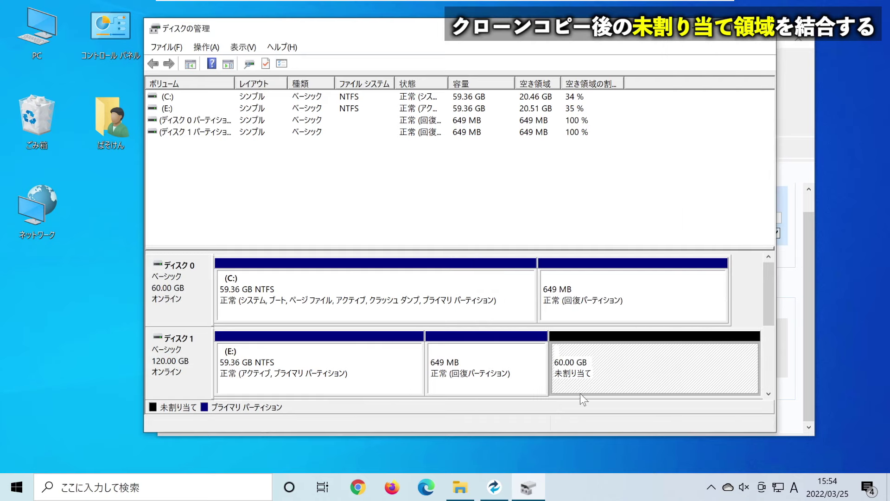
- Compare the clone disk's layout in Macrium Reflect with the drive sizes in File Explorer once more
left_click(494, 487)
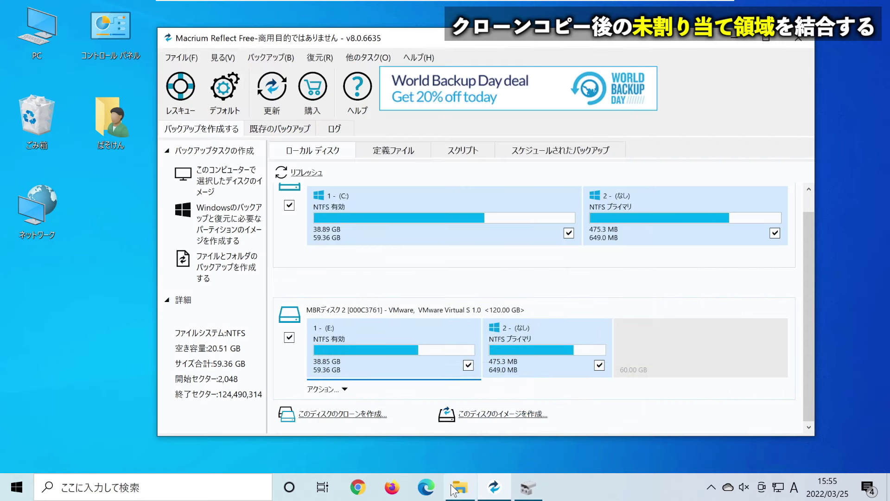
left_click(457, 487)
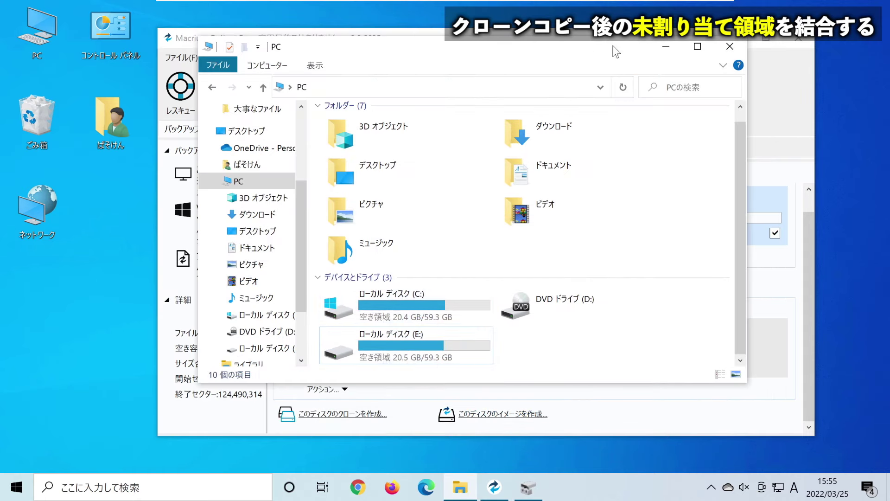
left_click(666, 47)
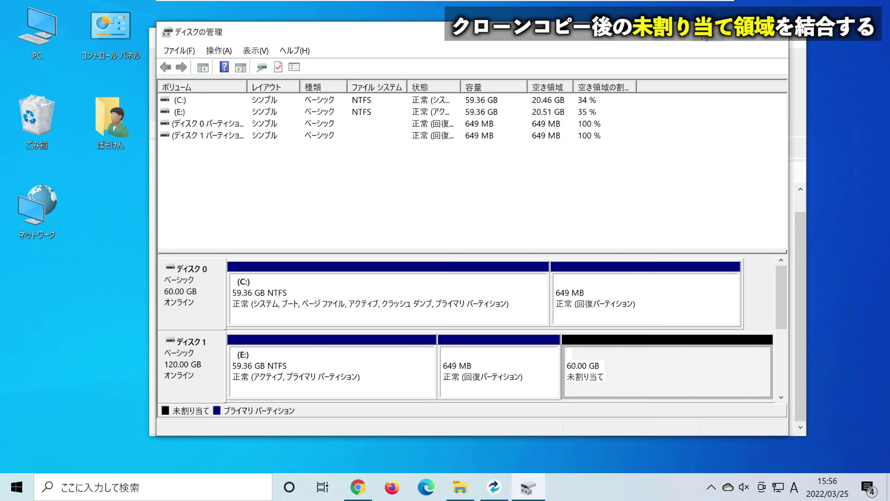
- Switch to Chrome and review the AOMEI Partition Assistant Standard product page and its web address
left_click(704, 37)
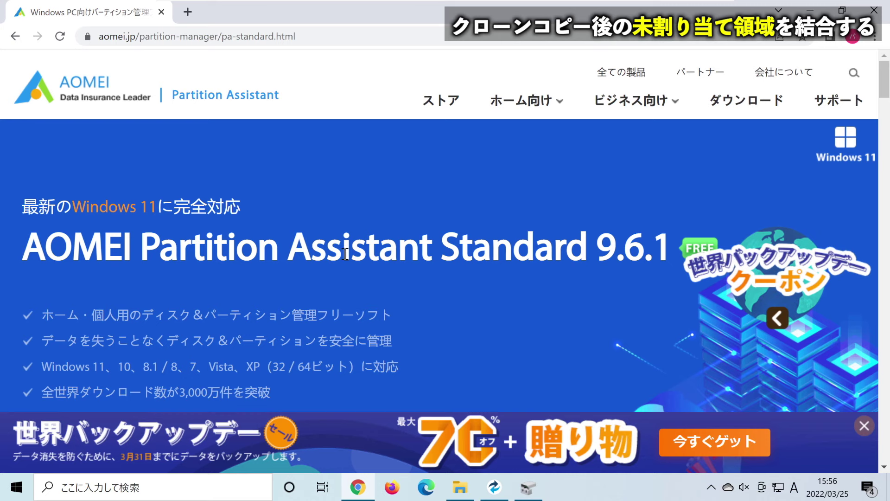
scroll(383, 277, "down", 4)
scroll(448, 325, "up", 4)
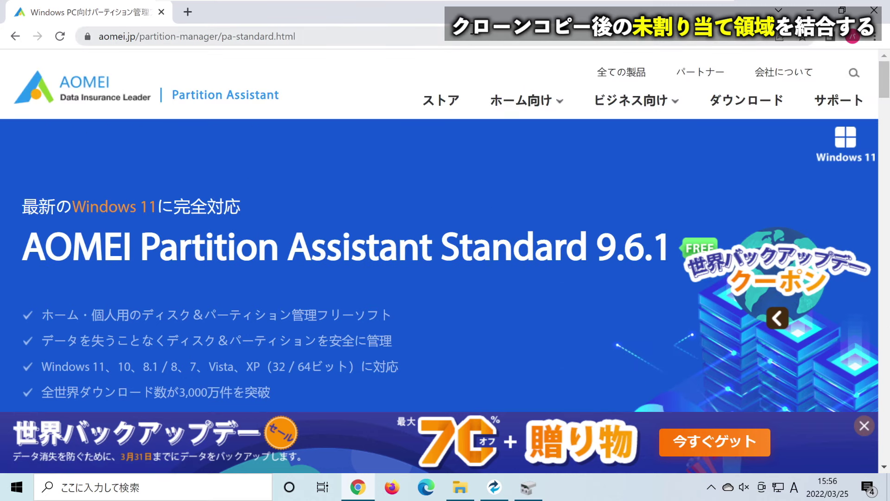
left_click(417, 36)
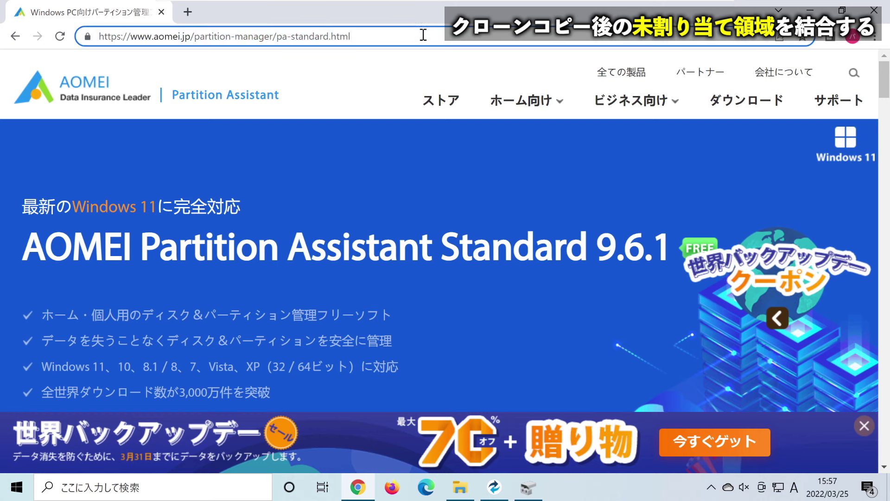
left_click_drag(423, 35, 35, 47)
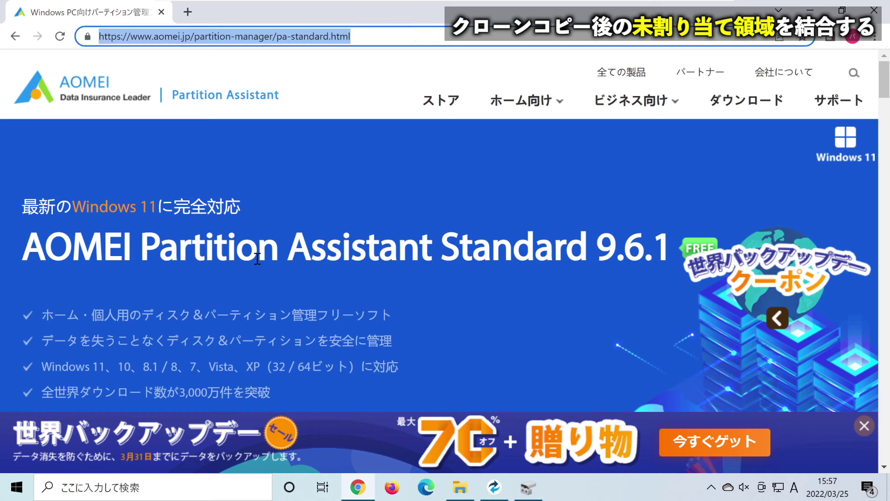
left_click(384, 172)
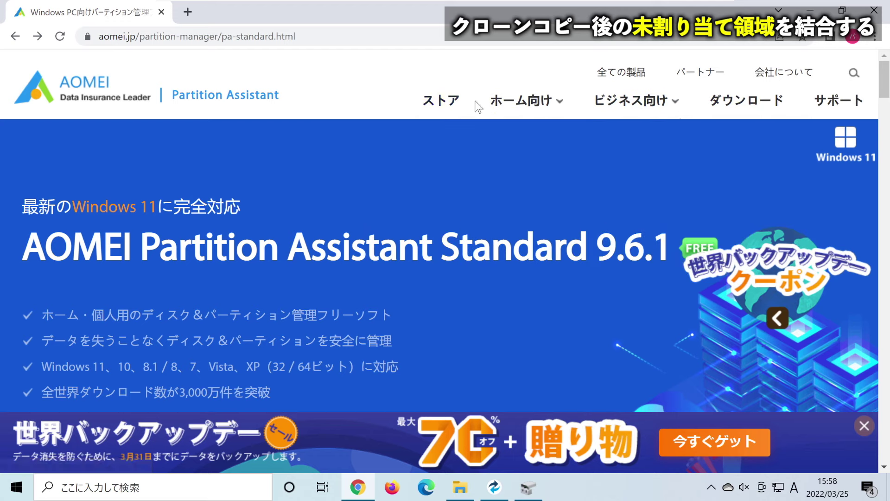
- Download the free AOMEI Partition Assistant Standard installer from the AOMEI download center
mouse_move(743, 107)
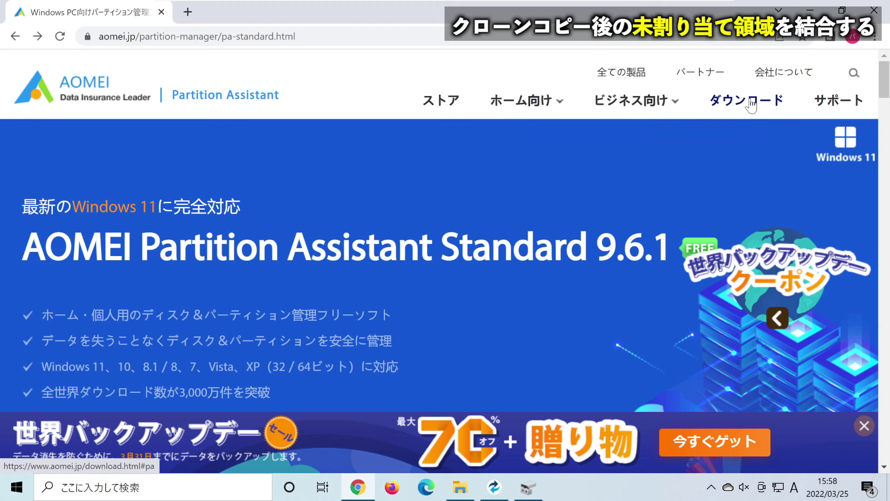
left_click(751, 106)
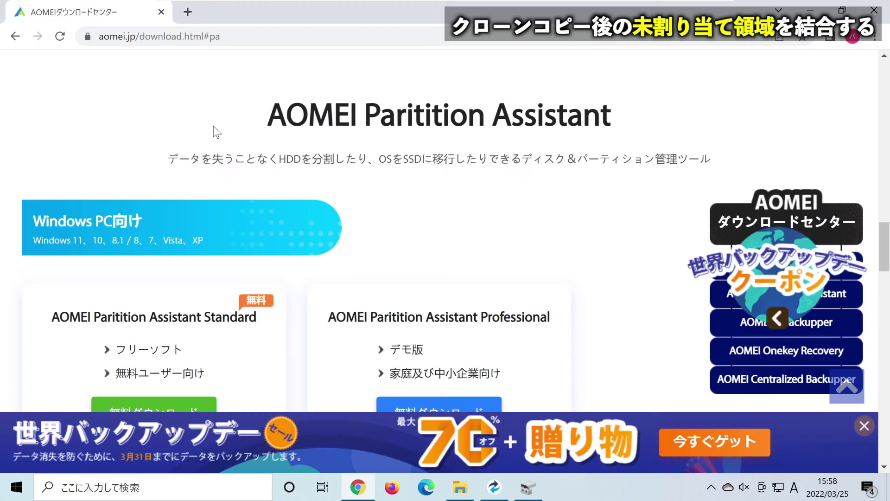
scroll(214, 139, "down", 5)
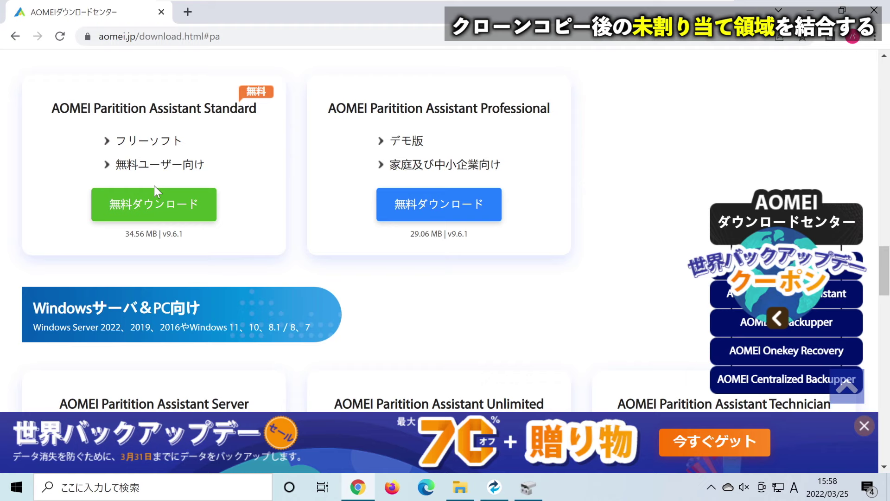
left_click(151, 214)
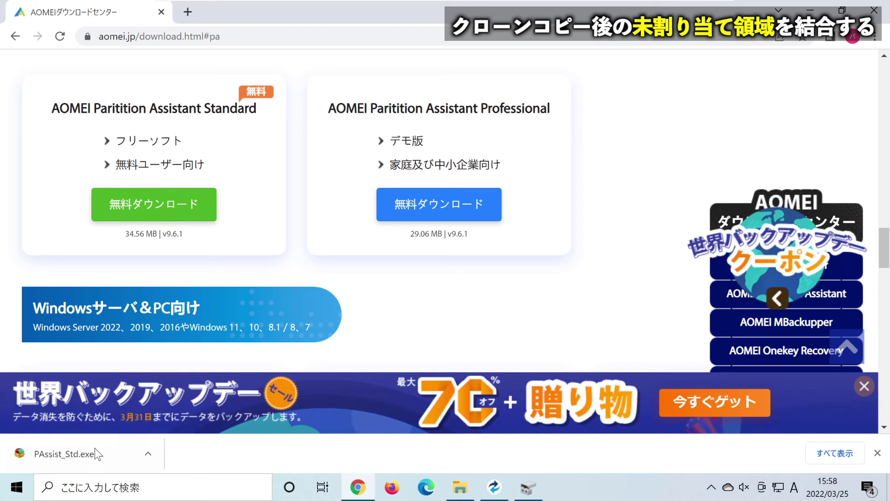
- Run PAssist_Std.exe, allow it to make changes to the device, and accept Japanese as the setup language
left_click(71, 458)
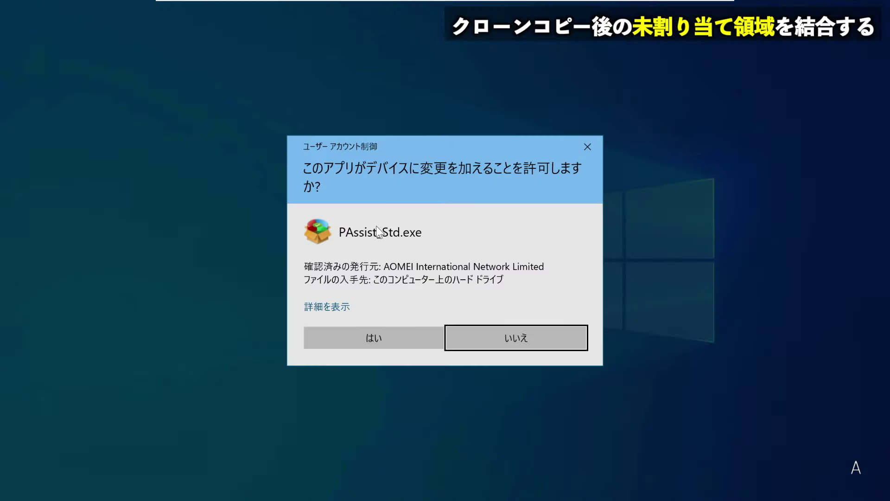
left_click(374, 341)
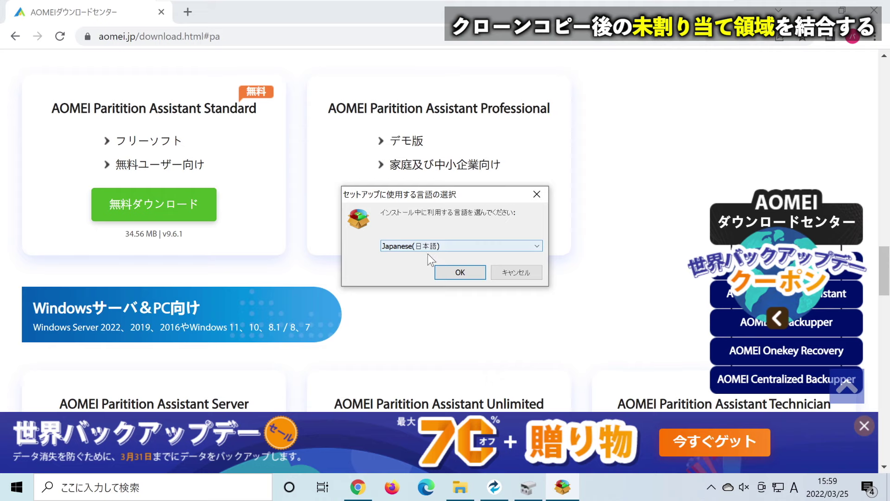
left_click(460, 272)
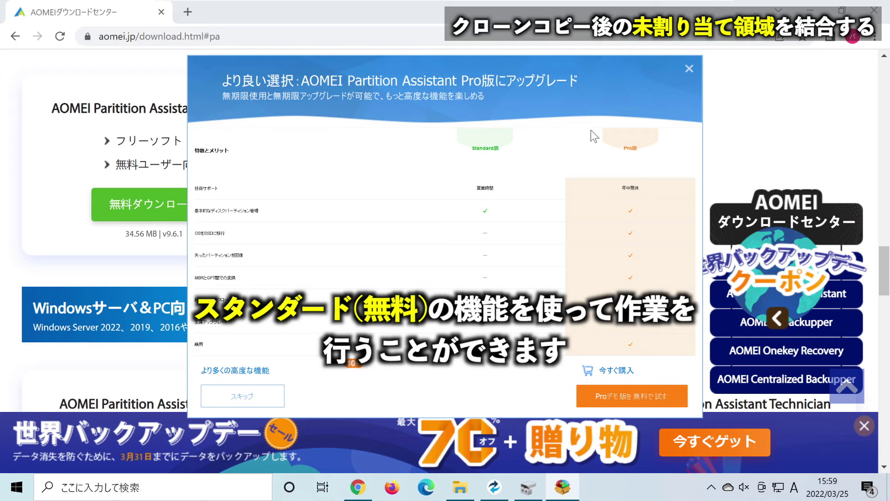
- Skip the Pro upgrade offer, install AOMEI Partition Assistant Standard, and launch it
left_click(240, 399)
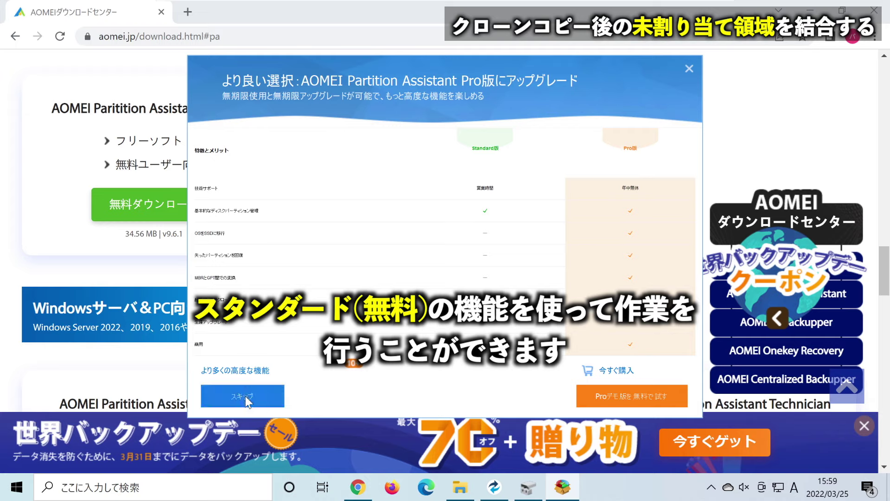
left_click(245, 396)
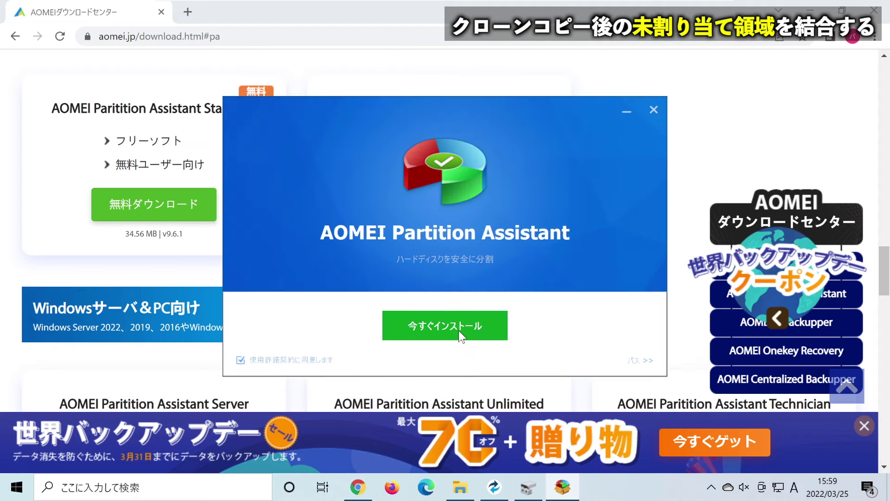
left_click(452, 338)
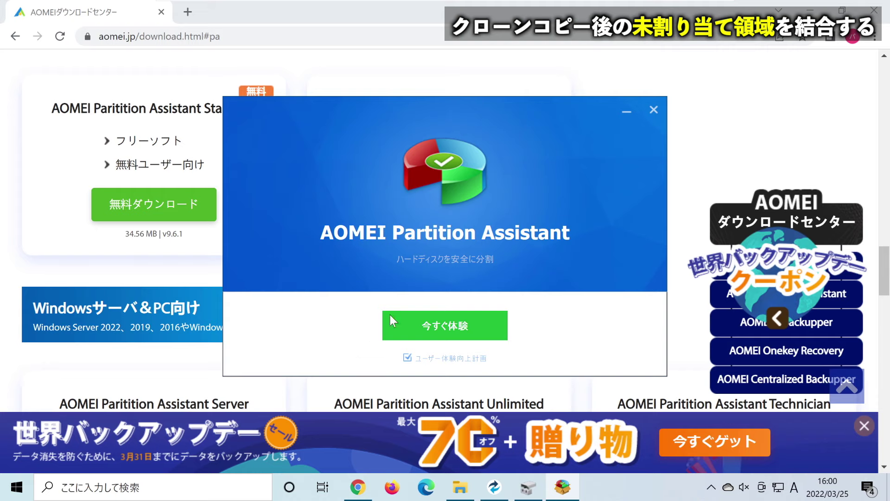
left_click(458, 323)
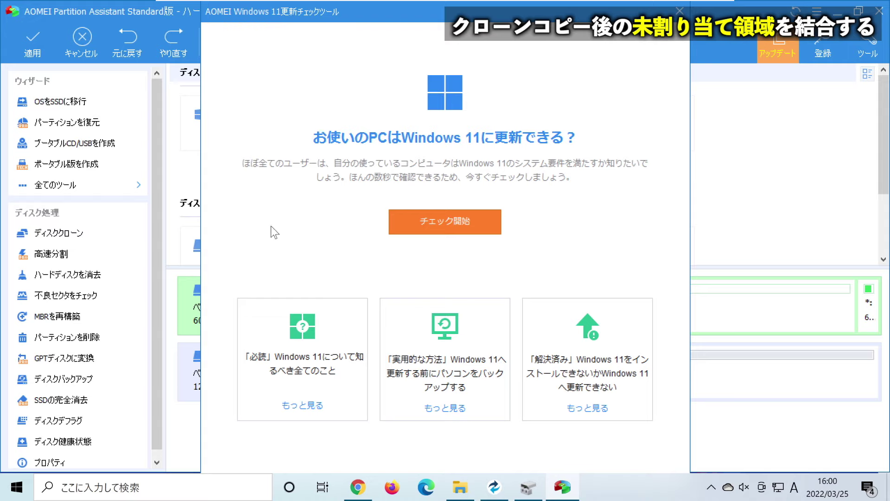
- Close the Windows 11 update check tool and review the partition layouts of Disk 0 and Disk 1
left_click(679, 11)
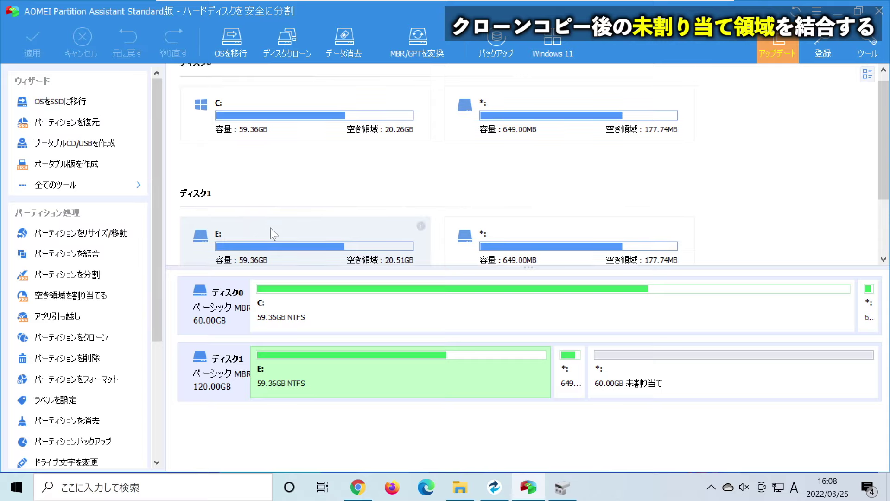
scroll(271, 207, "down", 1)
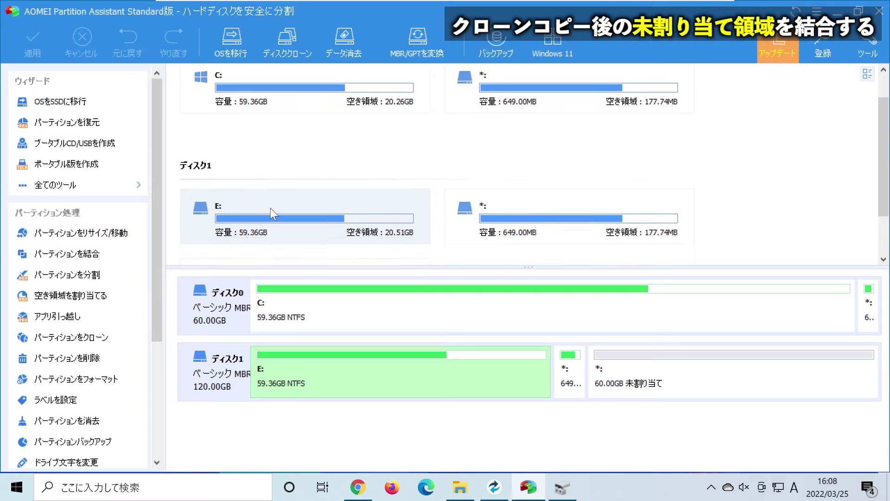
left_click(210, 309)
left_click(210, 360)
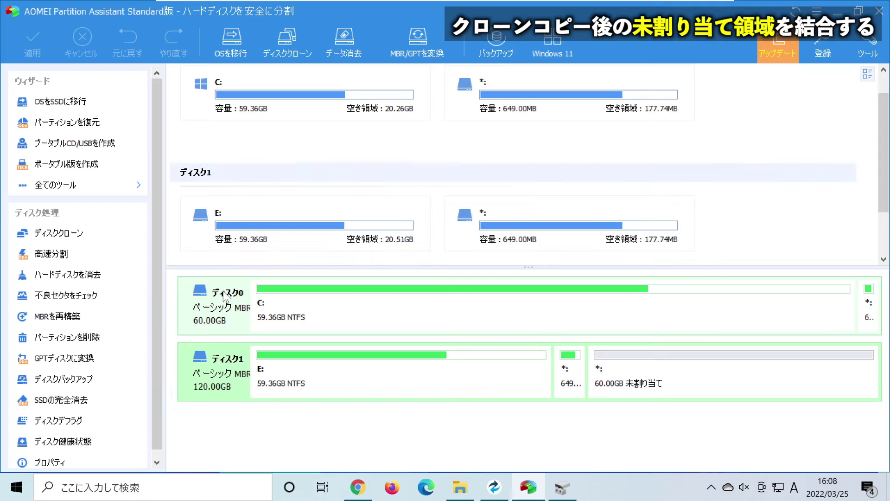
left_click(213, 296)
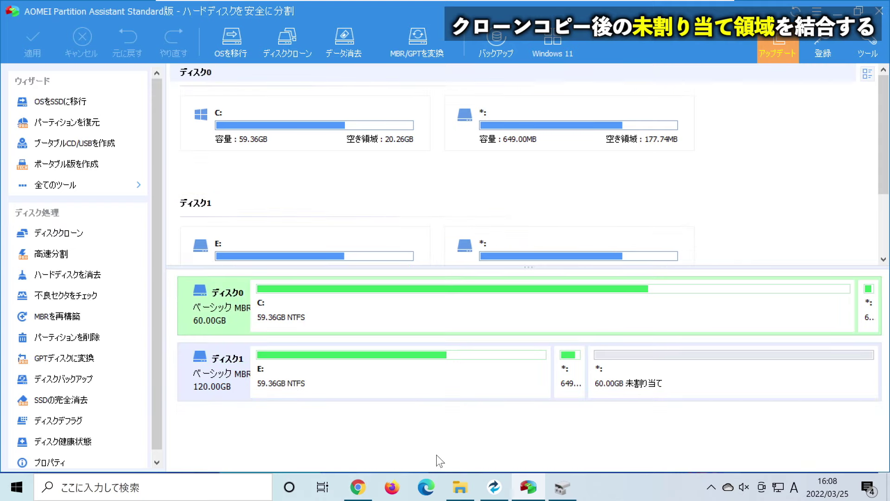
- Switch to Disk Management and File Explorer to compare the disks, the unallocated space and drives C: and E:
left_click(562, 487)
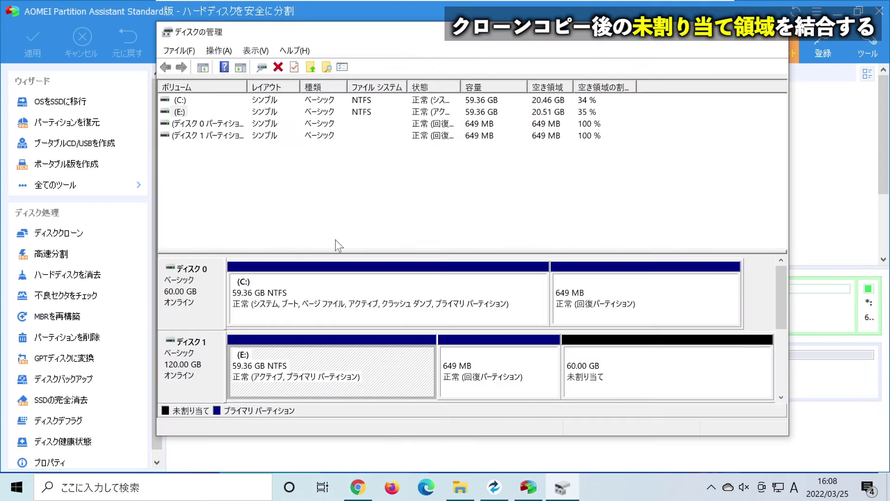
left_click(181, 282)
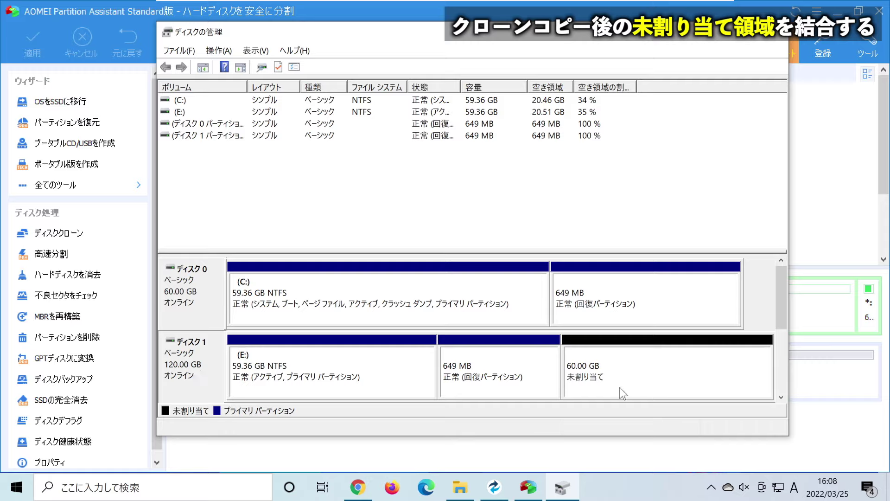
left_click(664, 370)
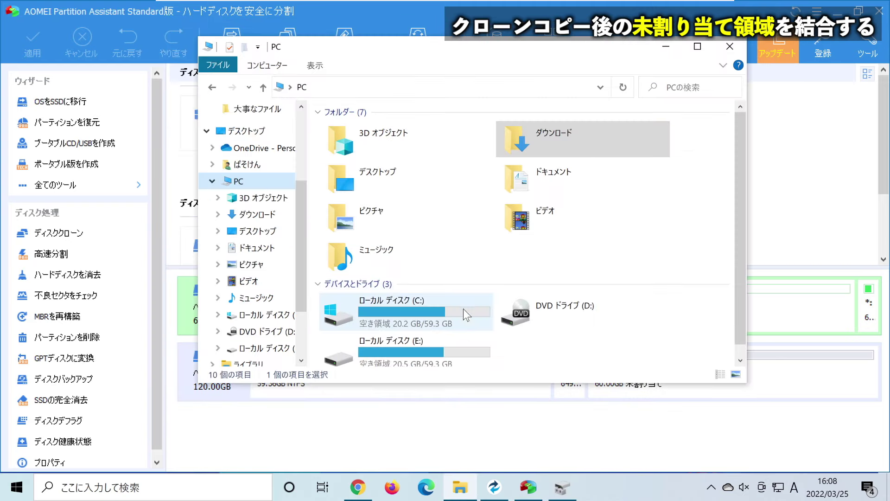
left_click(447, 354)
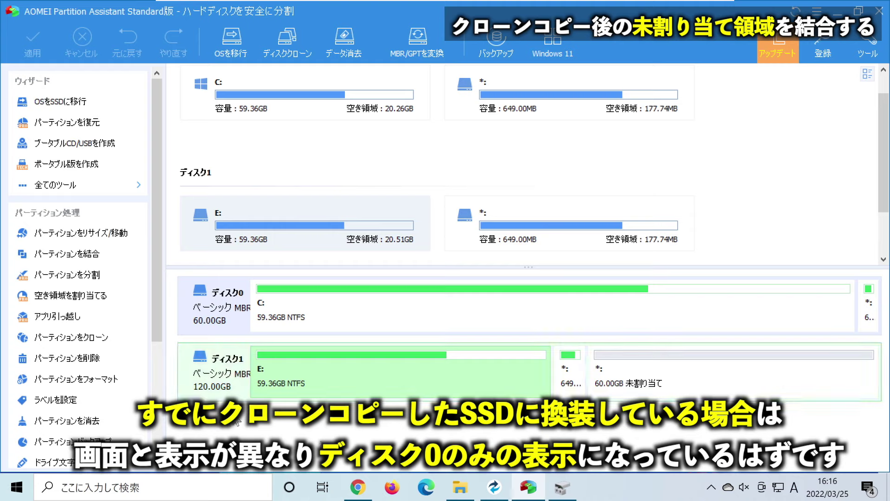
- Return to AOMEI Partition Assistant and examine Disk 1, its unallocated space and its E: partition
left_click(231, 366)
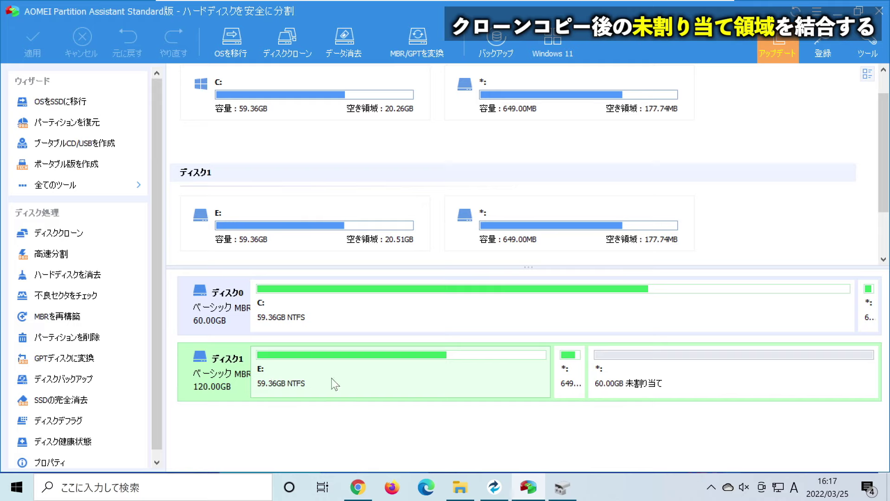
left_click(658, 383)
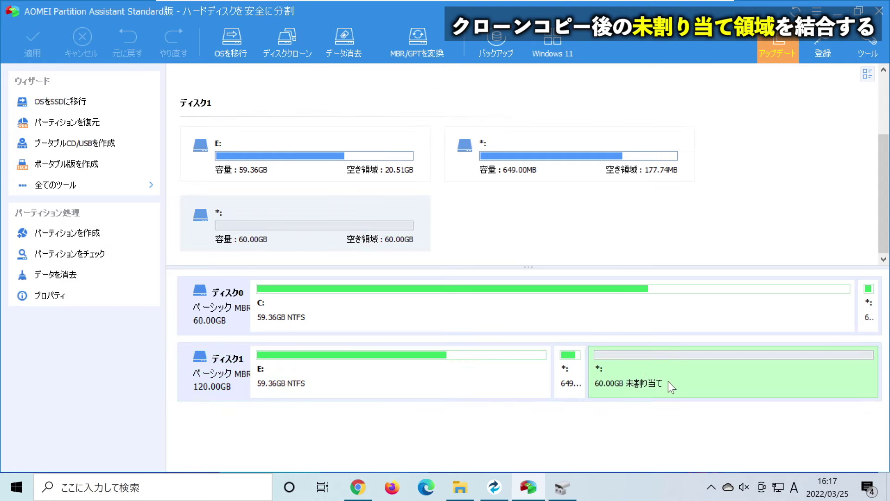
left_click(449, 388)
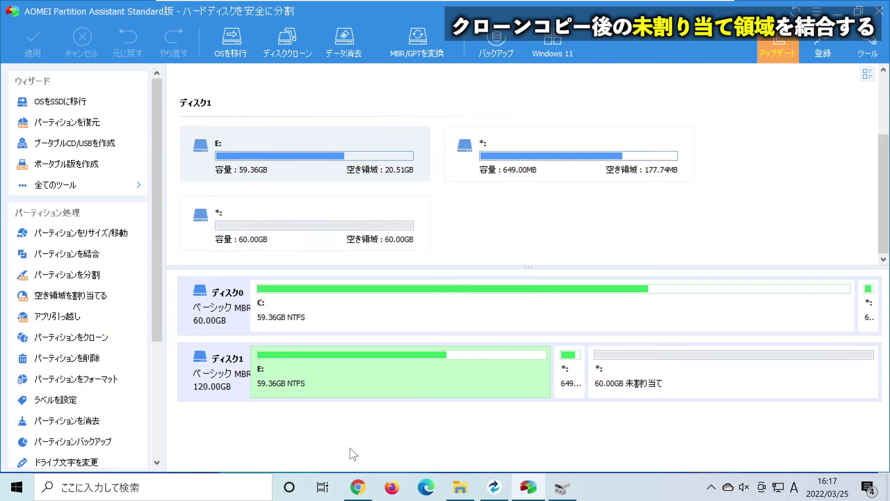
left_click(282, 415)
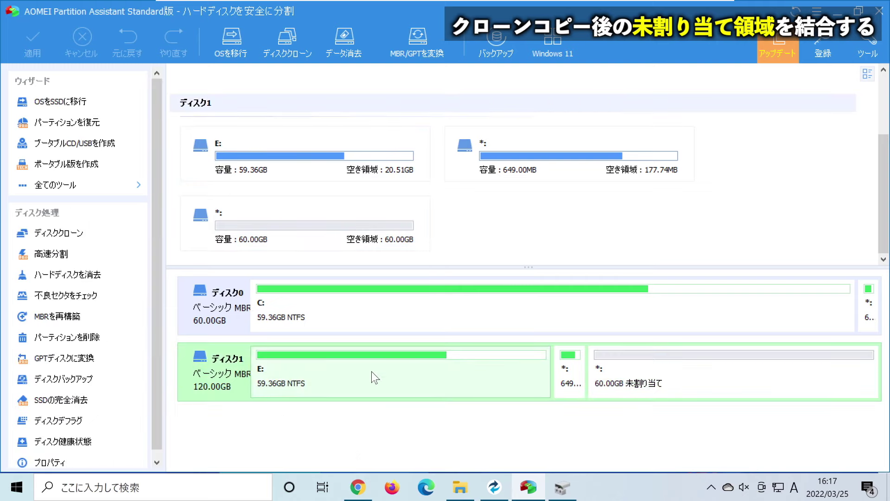
- Merge the 60.00 GB unallocated space on Disk 1 into partition E:
left_click(351, 374)
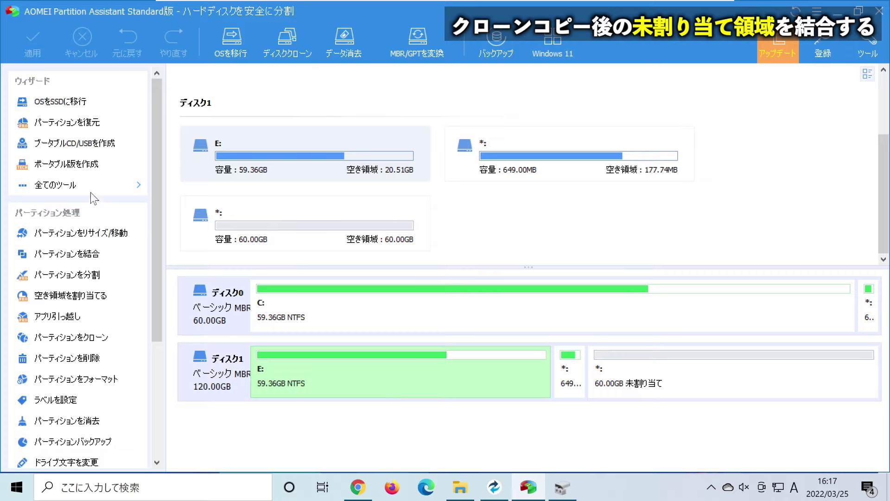
left_click(73, 261)
left_click_drag(415, 70, 461, 51)
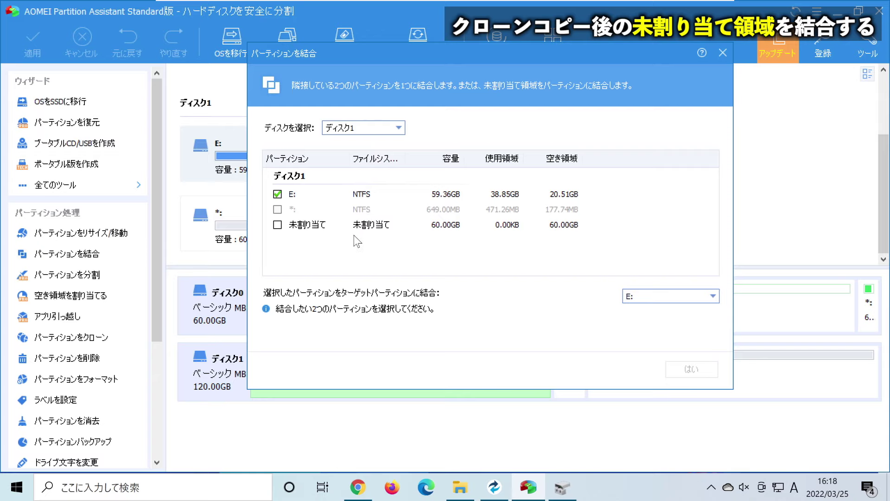
left_click_drag(430, 54, 311, 66)
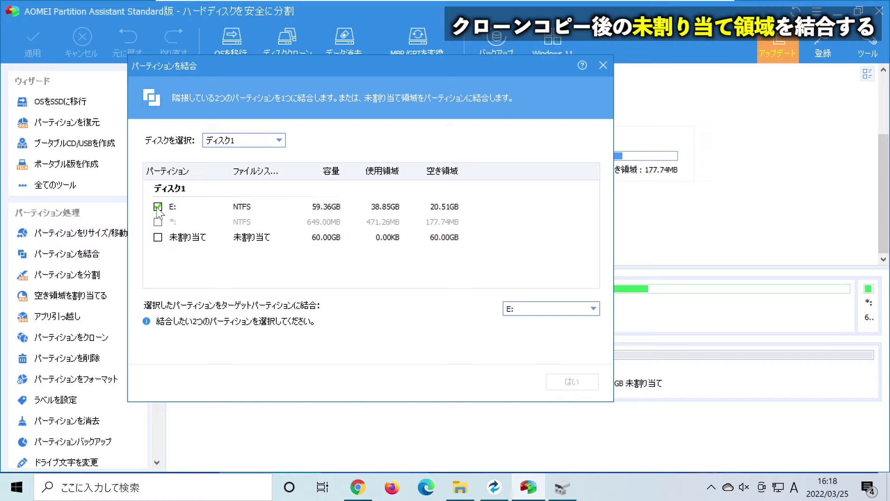
left_click(158, 238)
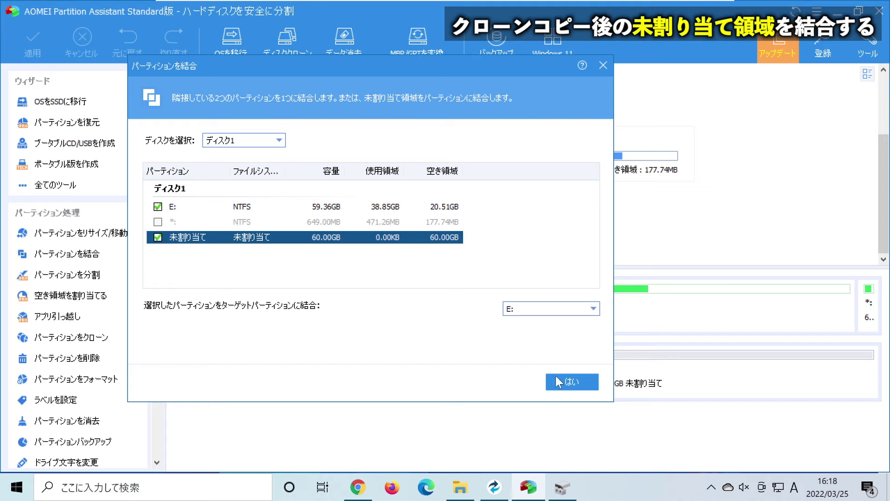
left_click(569, 380)
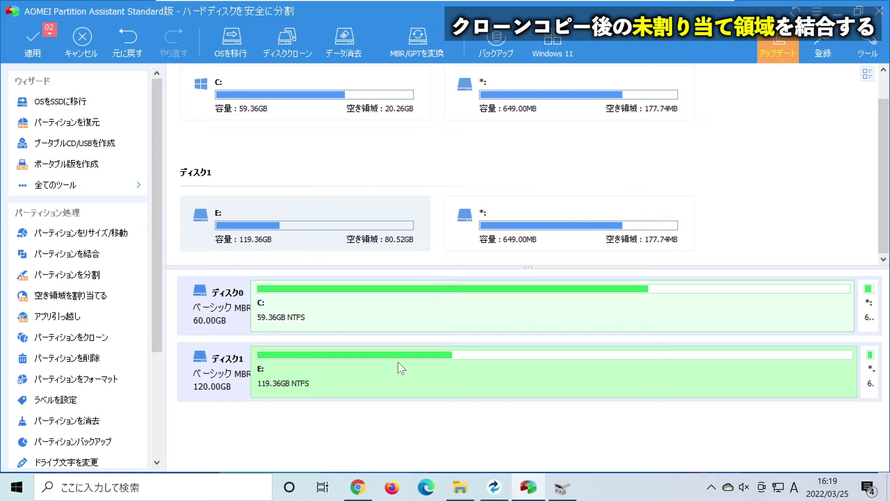
- Apply the pending partition operations with the pre-execution check enabled, and acknowledge their completion
left_click(32, 38)
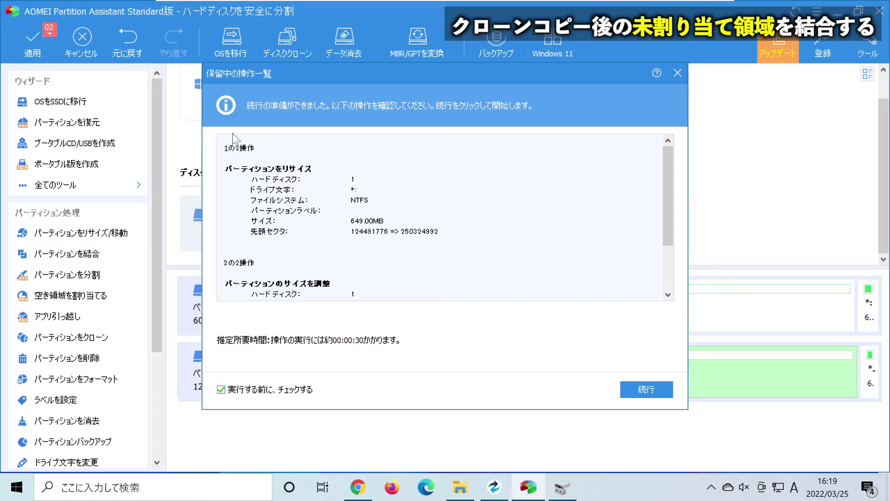
left_click(650, 389)
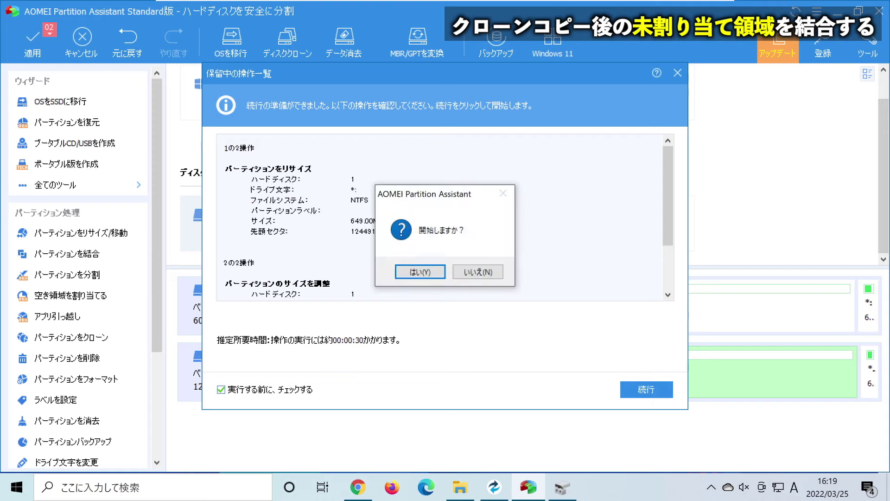
left_click(427, 273)
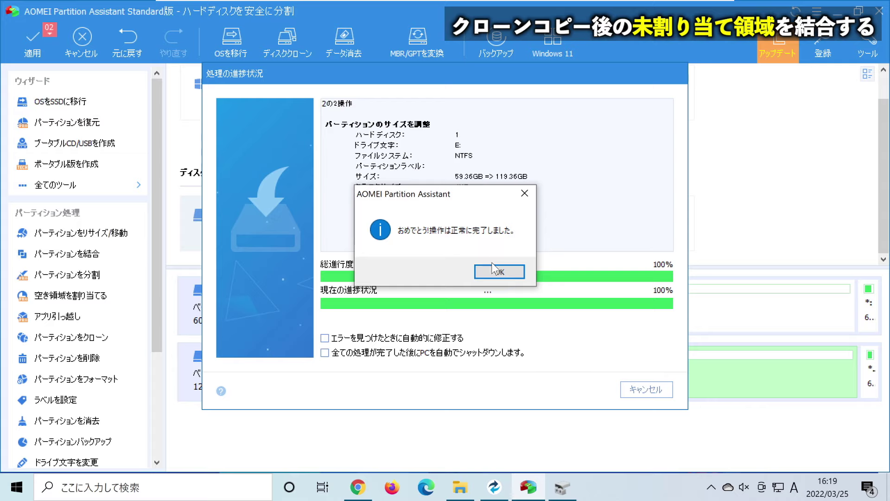
left_click(498, 272)
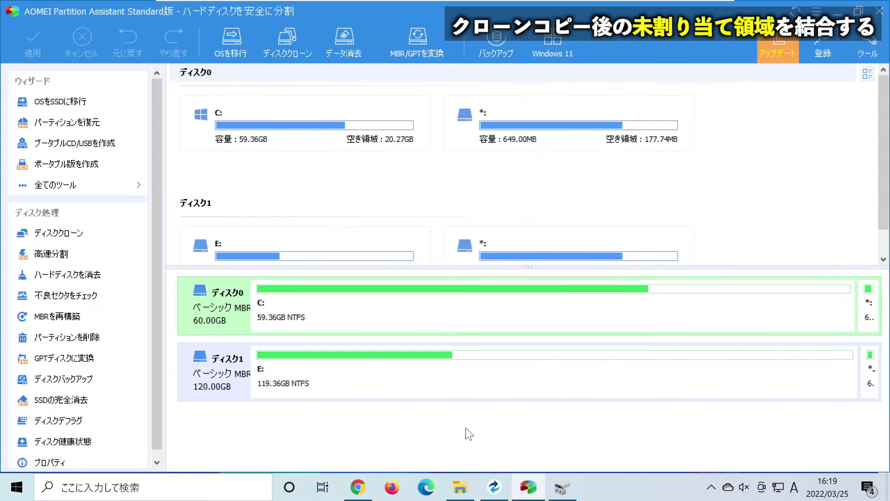
- Inspect the merged E: partition on Disk 1, then switch to Disk Management and check it there too
left_click(553, 393)
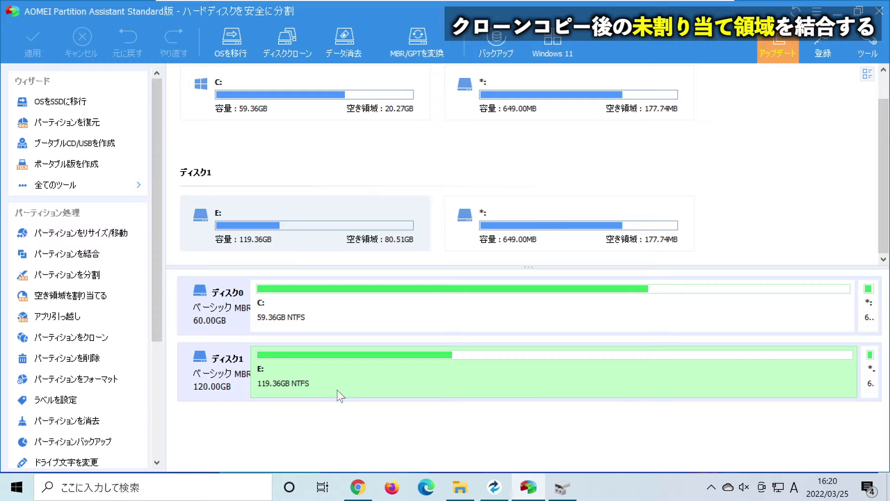
left_click(560, 490)
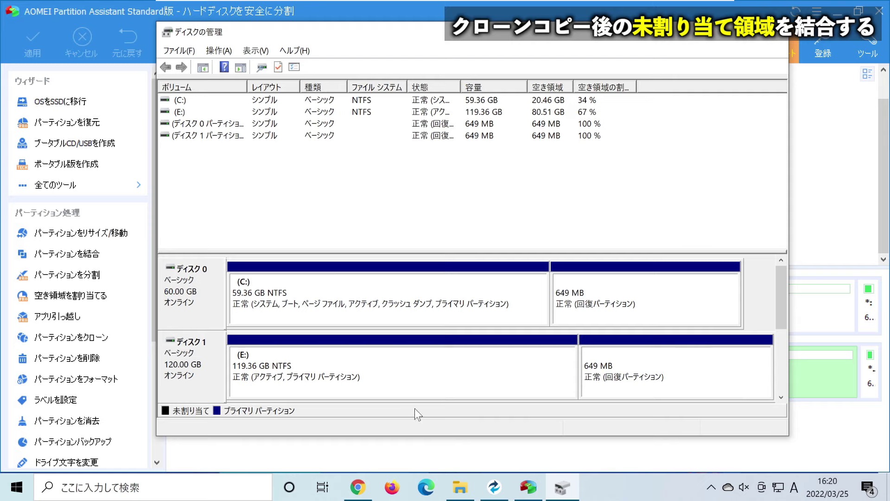
left_click(312, 382)
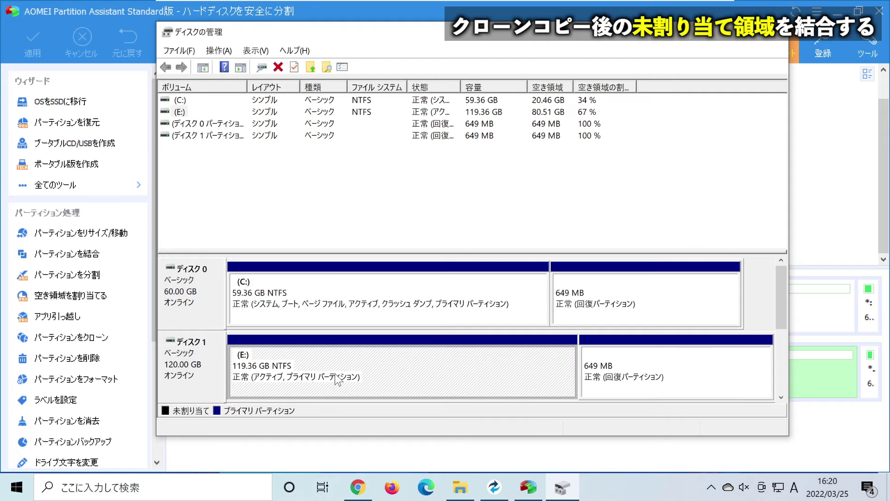
- Open File Explorer and check the total size and free space of local disk E:
key("super+e")
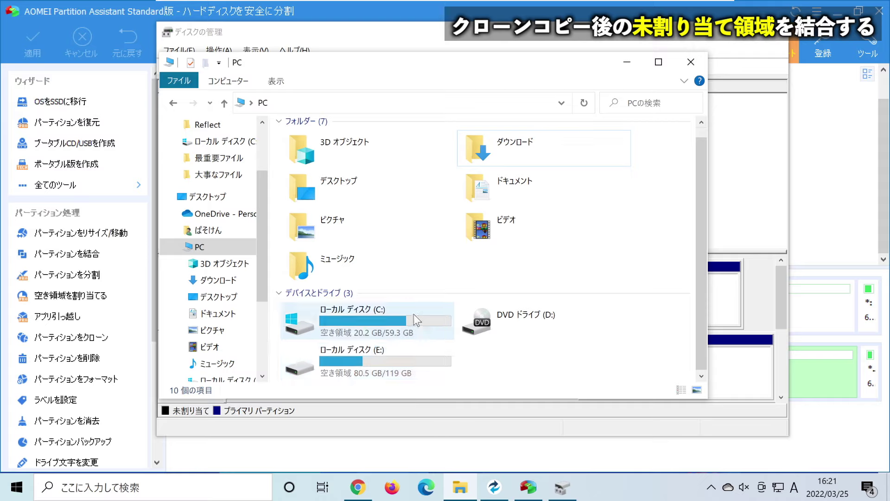
left_click(392, 376)
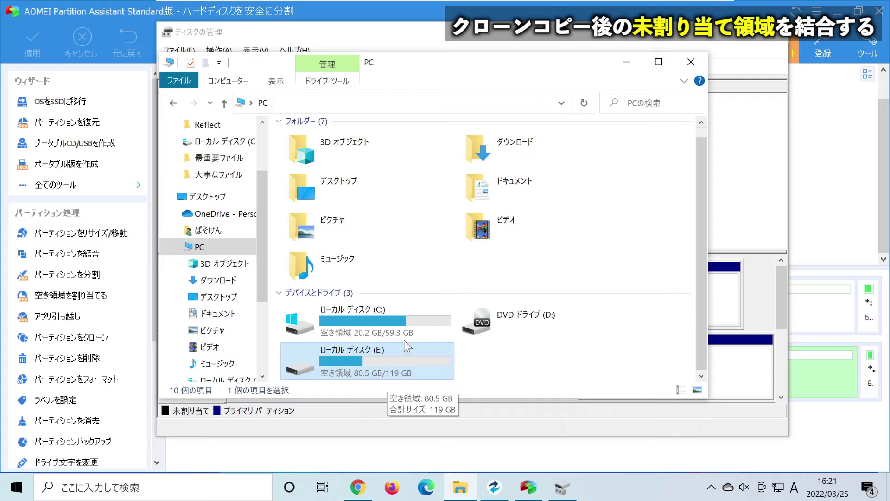
left_click(506, 361)
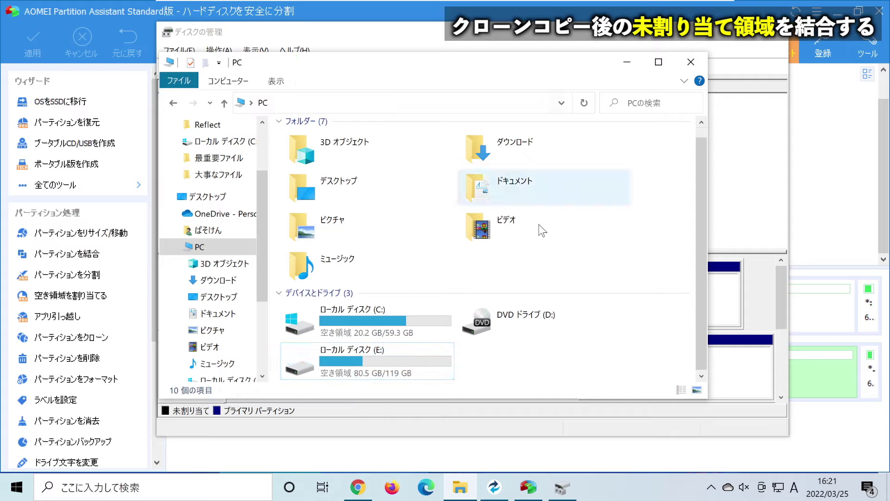